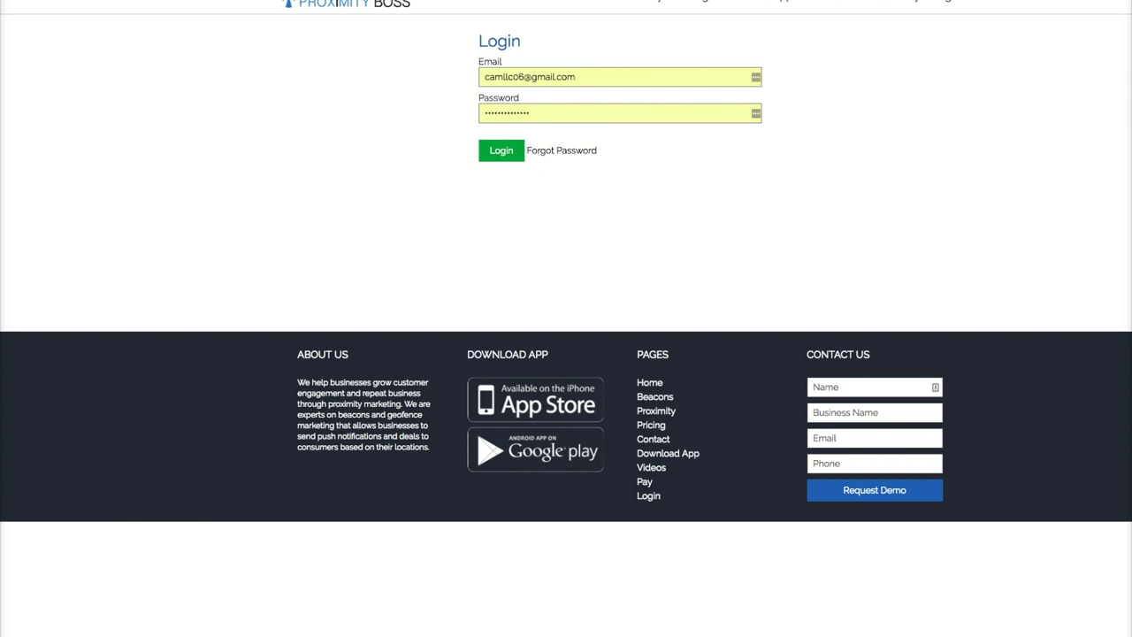
- Log in with the prefilled credentials, enter the ABC Company business account and open its beacon campaigns
click(504, 155)
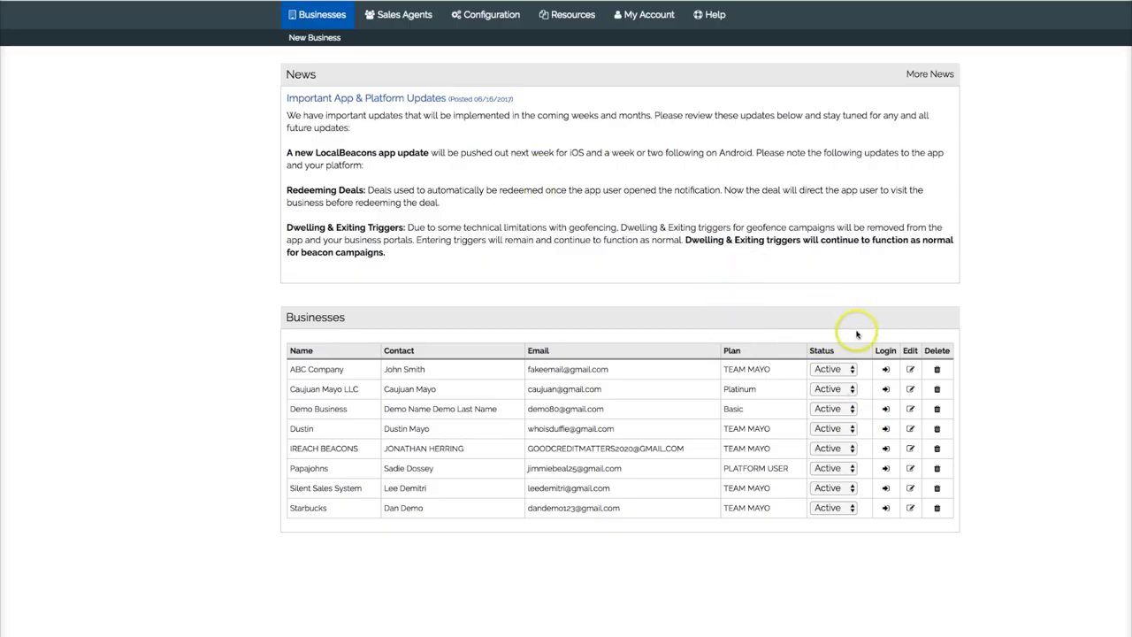
click(887, 371)
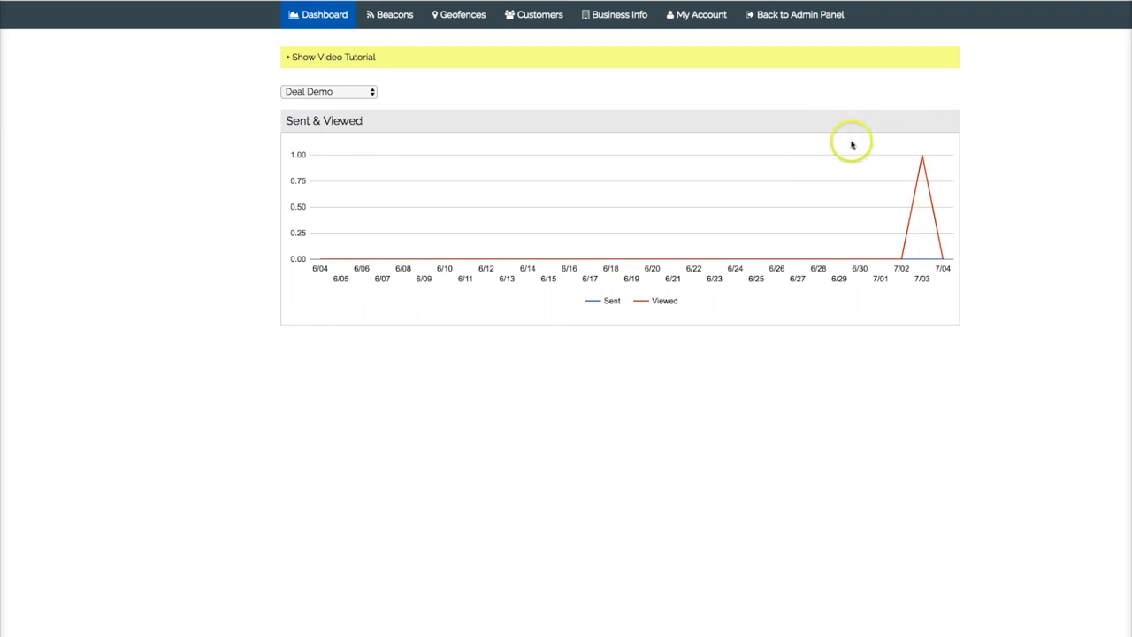
click(392, 21)
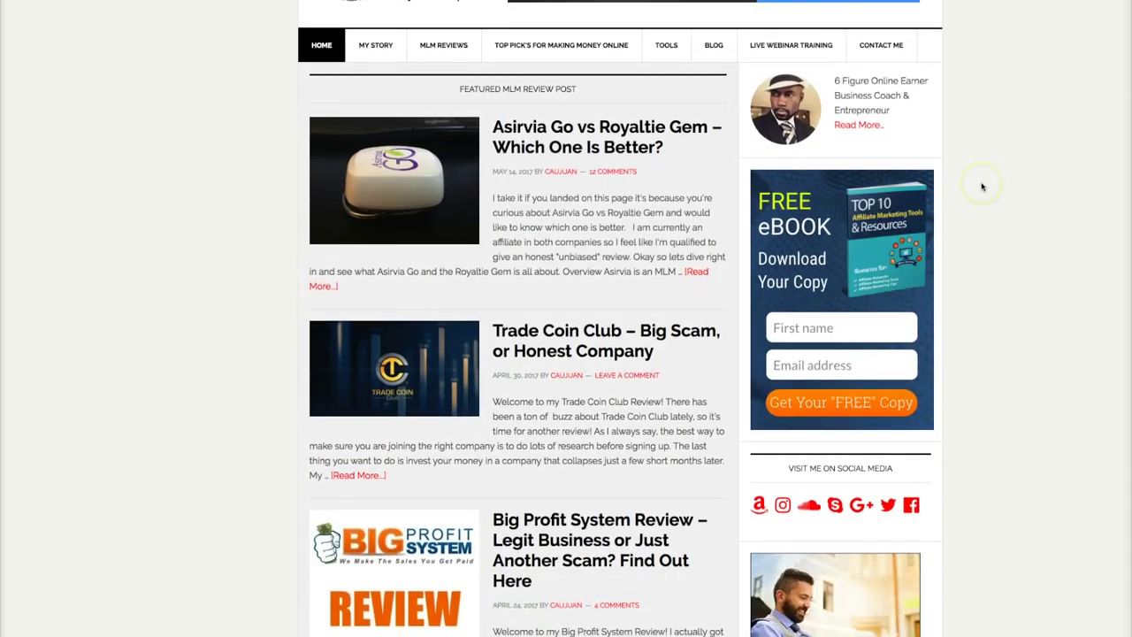
scroll(981, 185, down, 7)
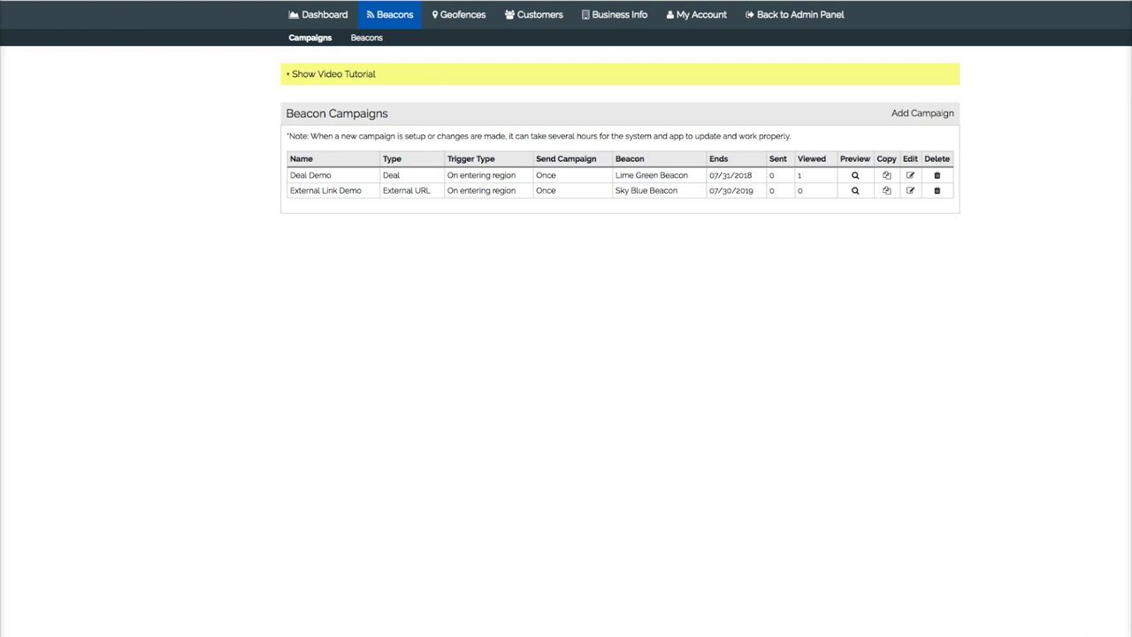
click(505, 631)
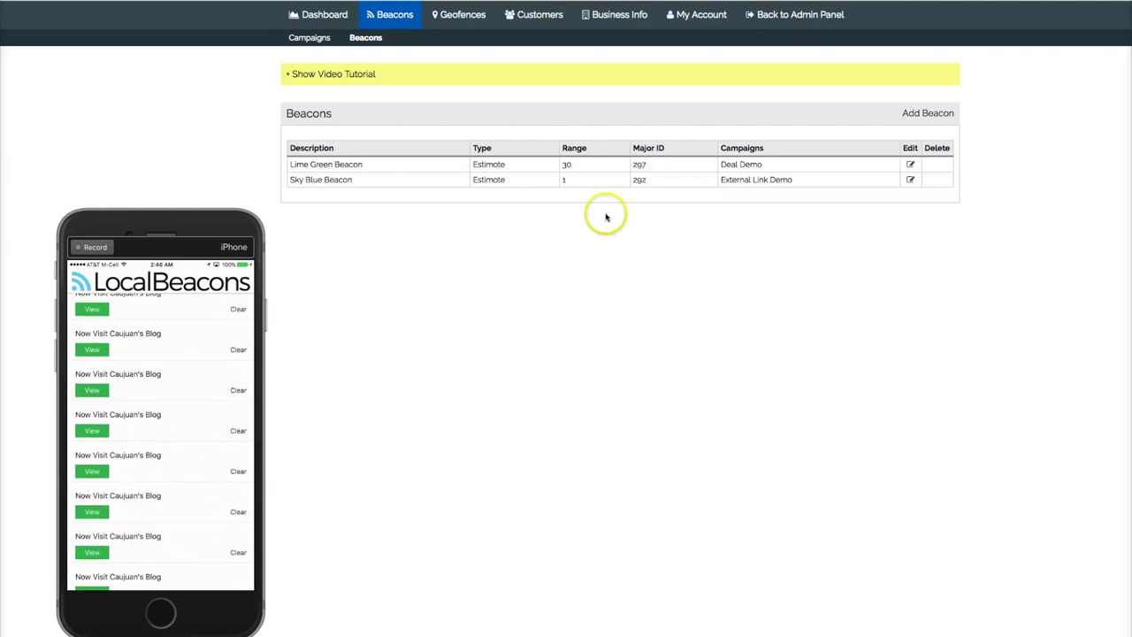
- Open the Deal Demo beacon campaign for editing and review its send frequency options, keeping Once
click(325, 49)
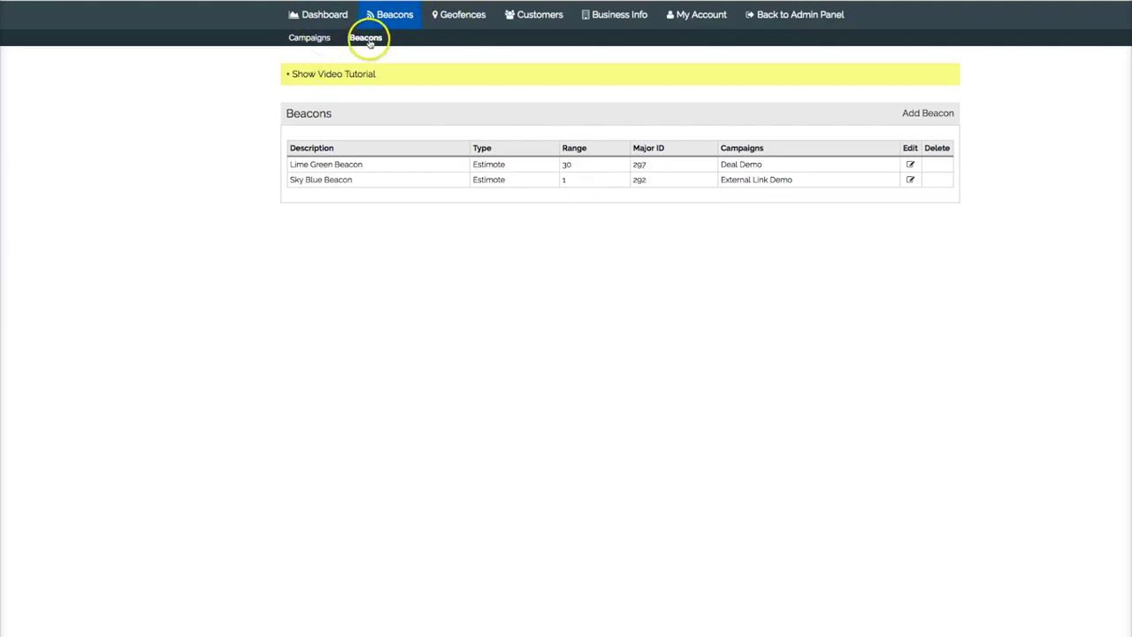
click(318, 39)
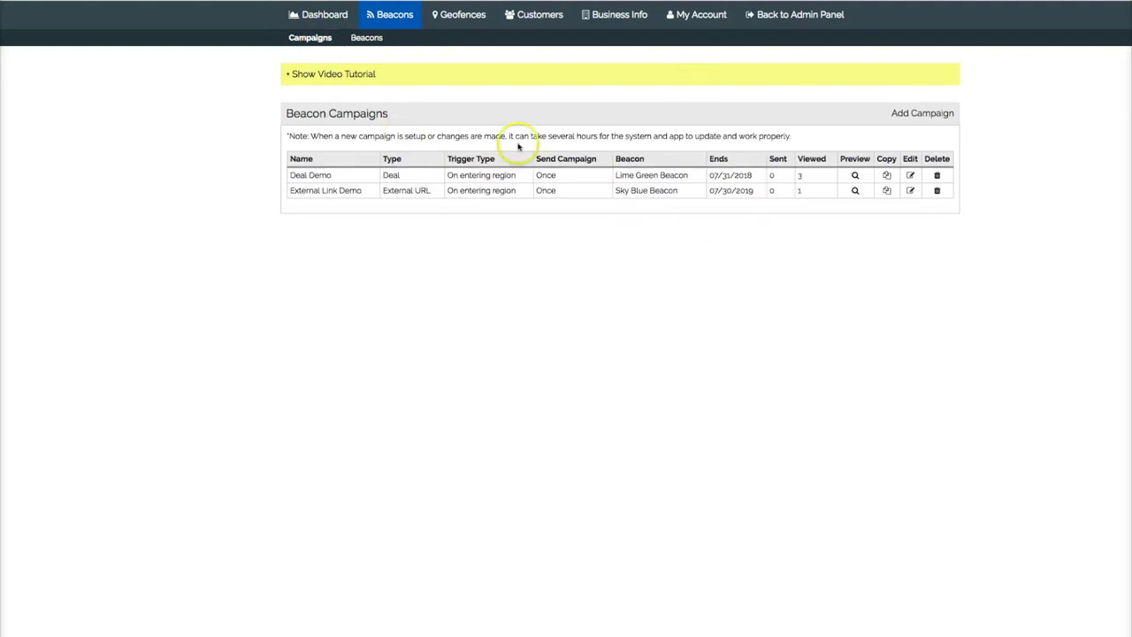
click(911, 175)
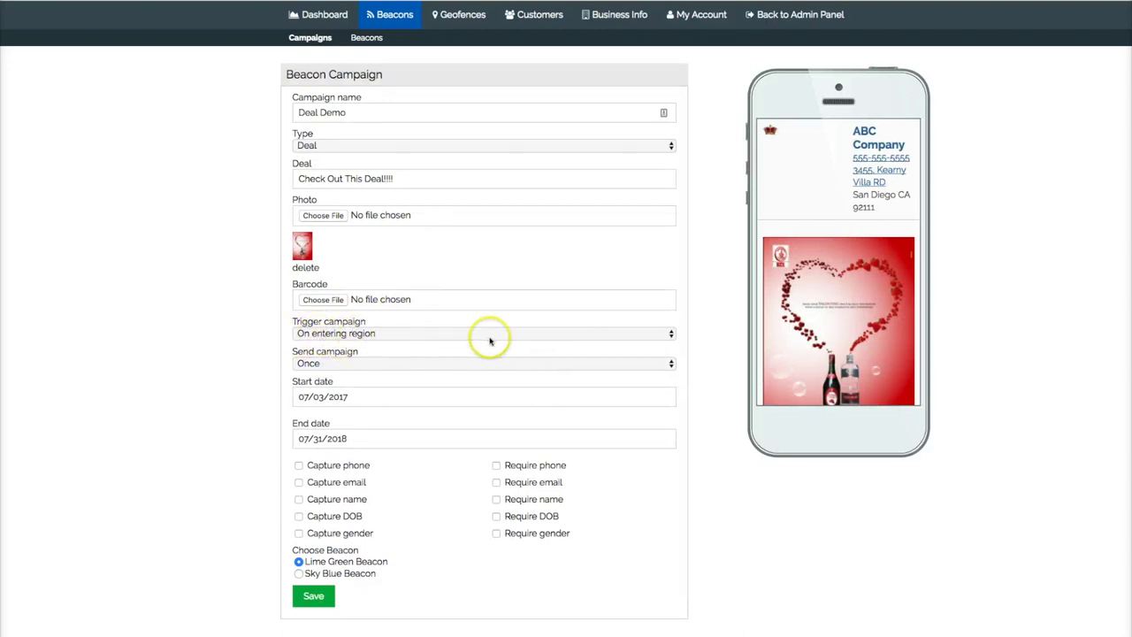
click(645, 363)
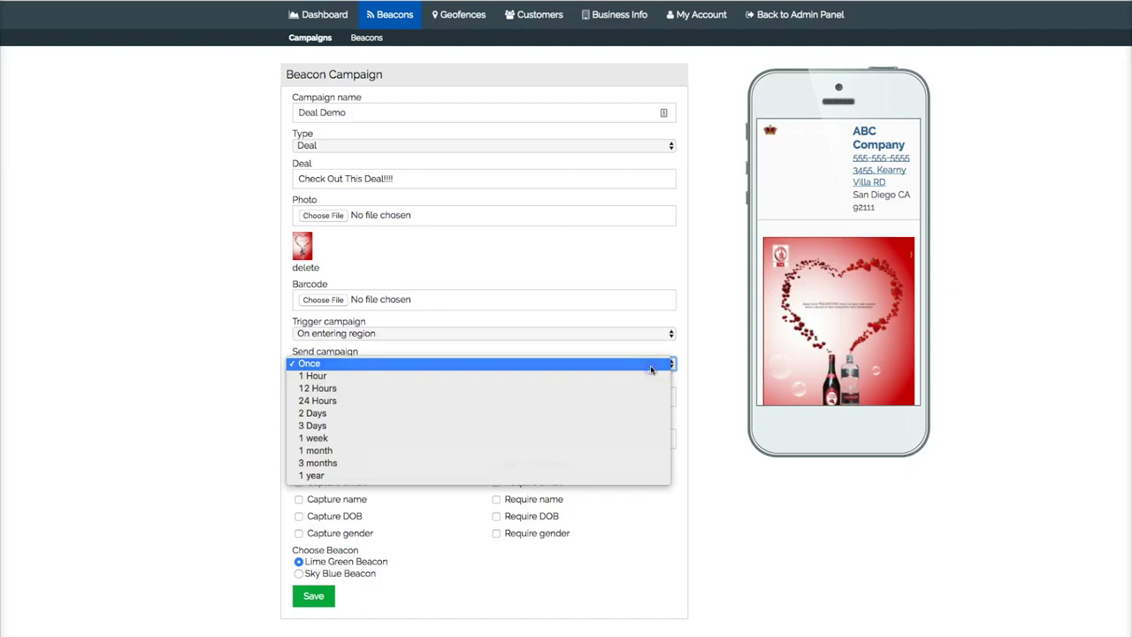
click(656, 364)
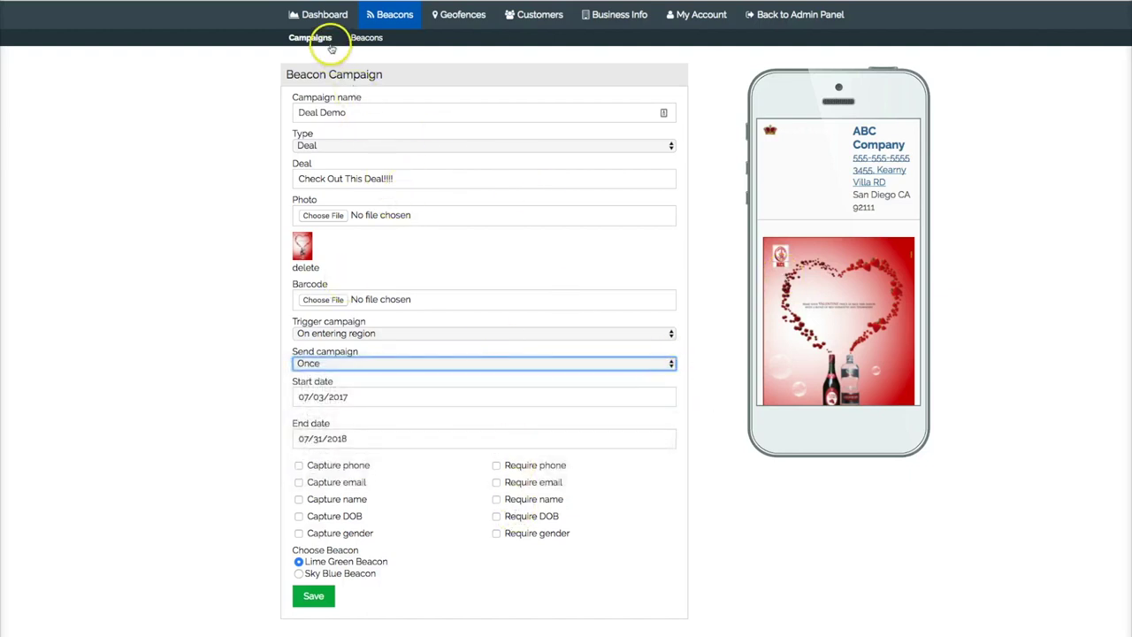
- Start a new beacon for the business and enter "Dark Blue Beacon" as its description
click(361, 39)
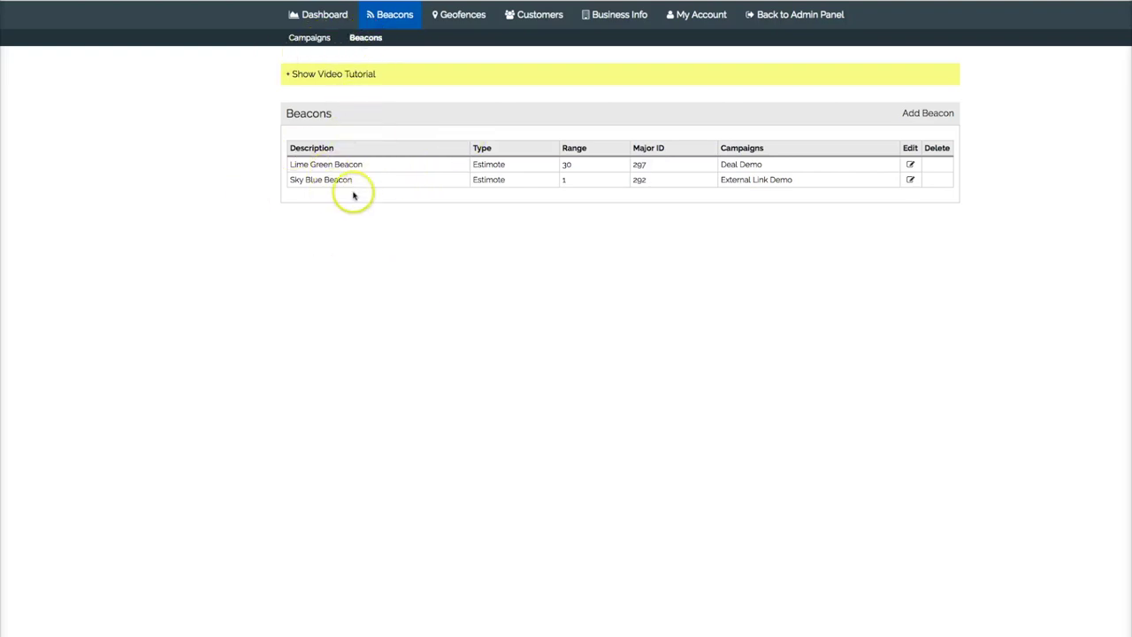
click(933, 115)
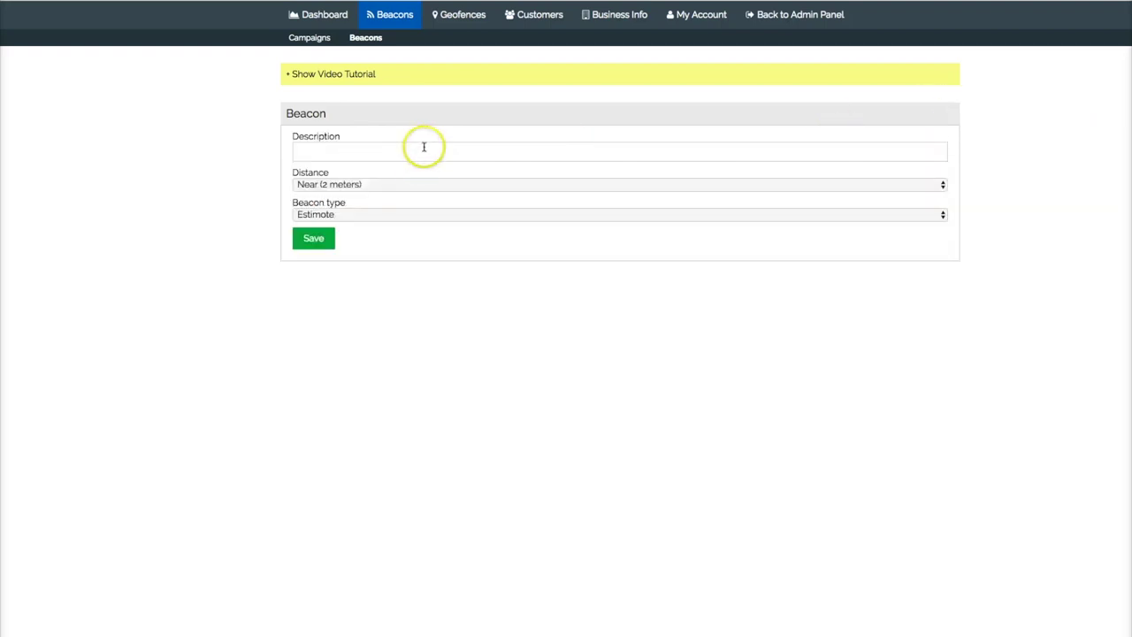
click(424, 149)
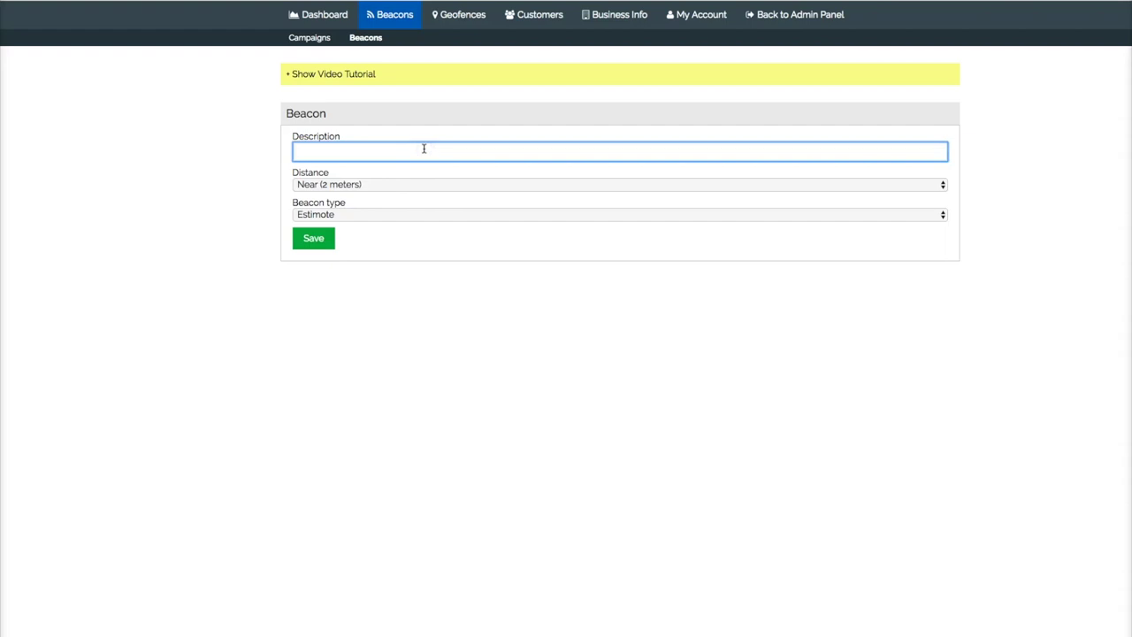
text(Blue Beacon)
click(298, 152)
text(Dark)
- Set the new beacon's distance to Far (30 meters) and save the beacon
click(928, 186)
click(917, 194)
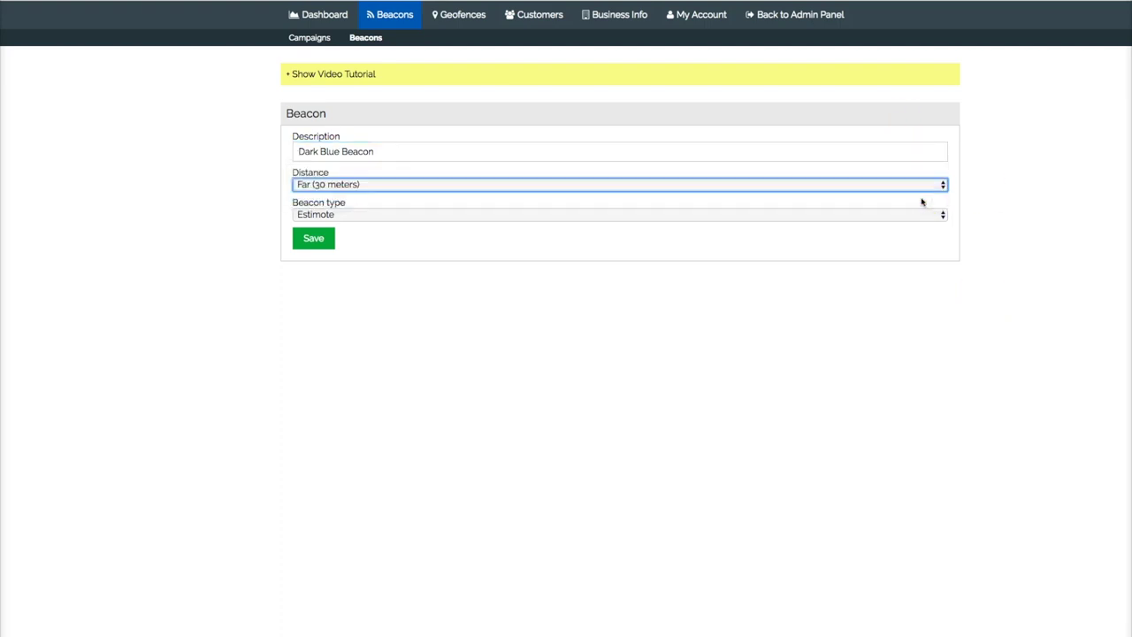
click(920, 185)
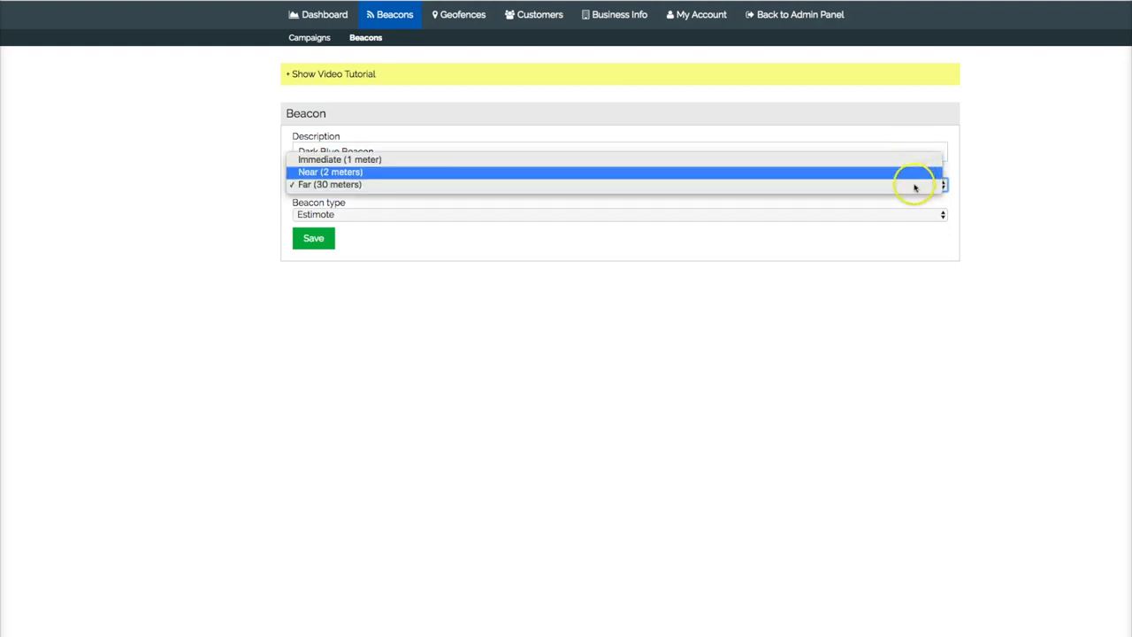
click(914, 186)
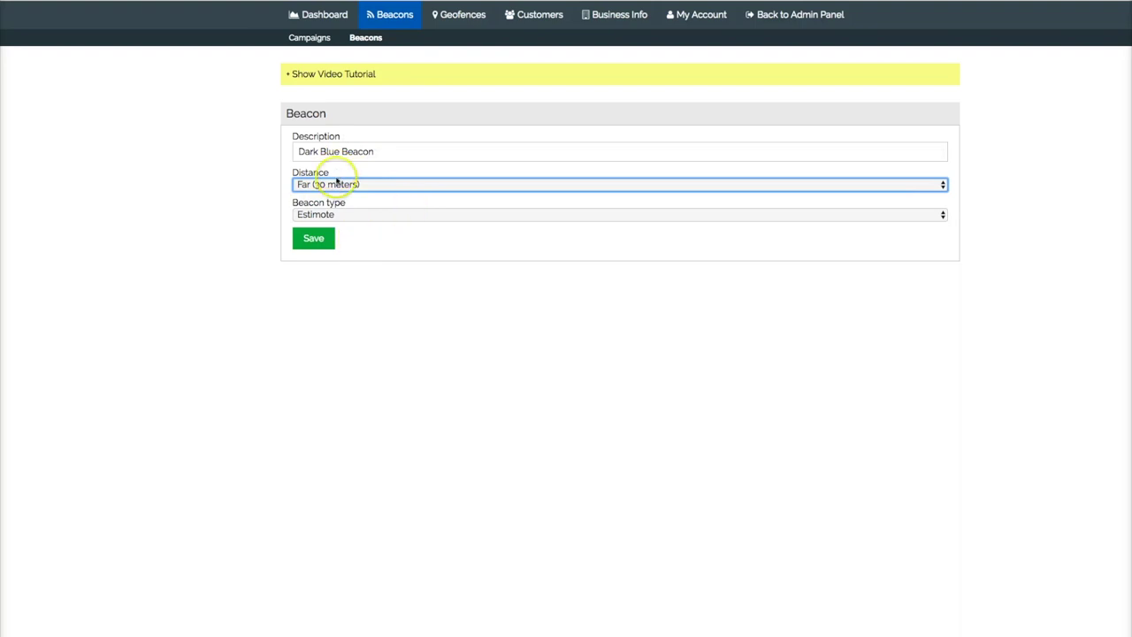
click(314, 244)
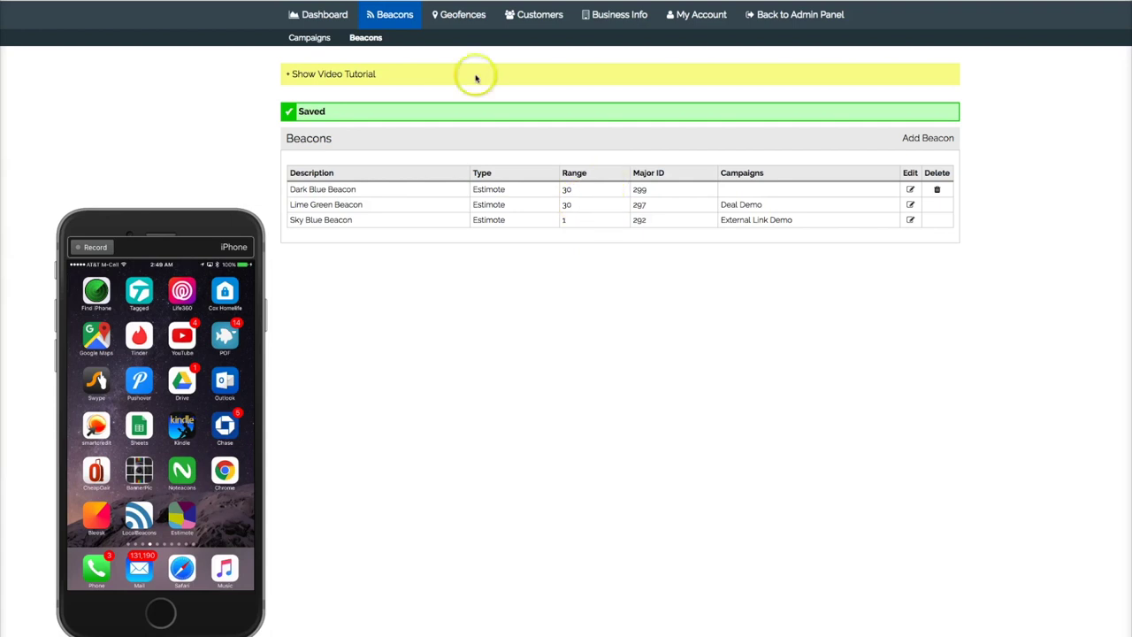
- Start a new beacon campaign and name it "Blue Beacon Demo"
click(292, 38)
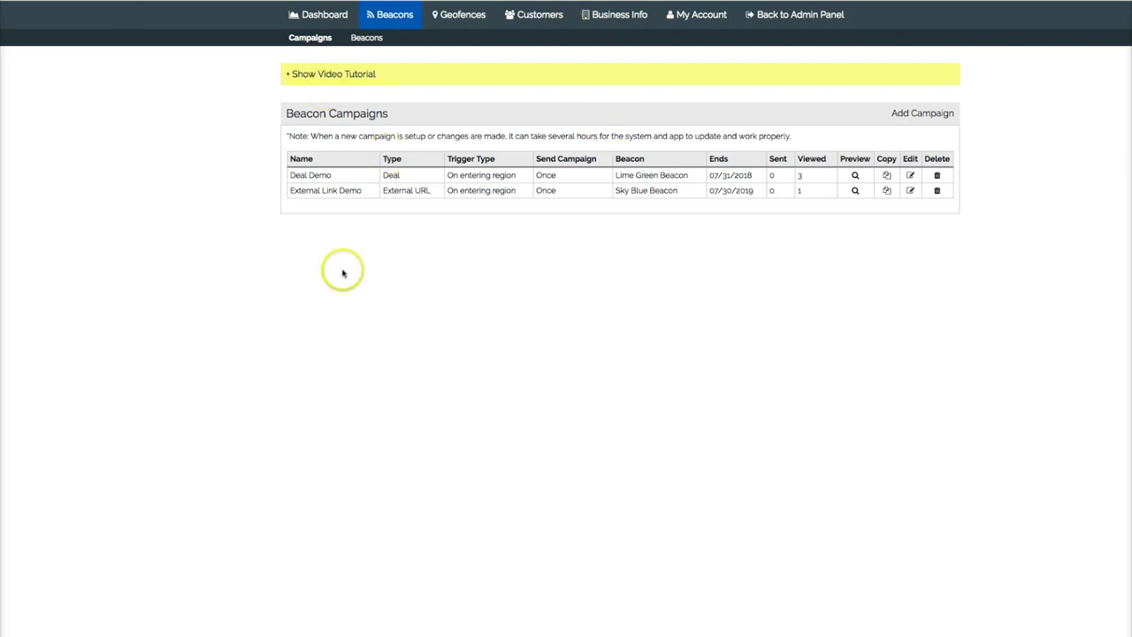
click(916, 117)
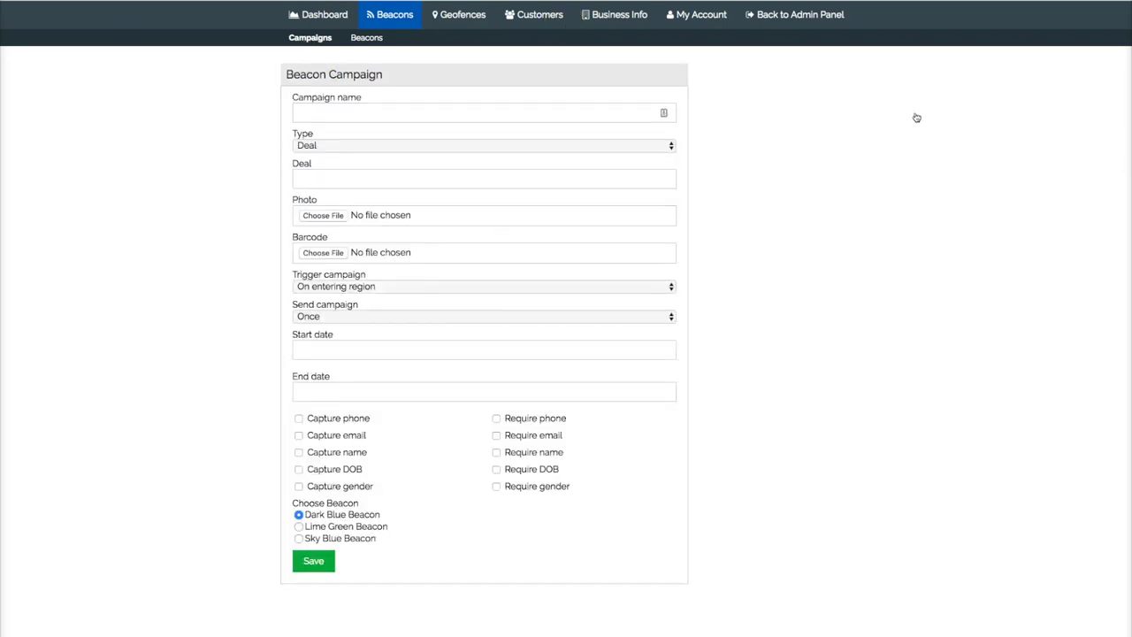
click(322, 112)
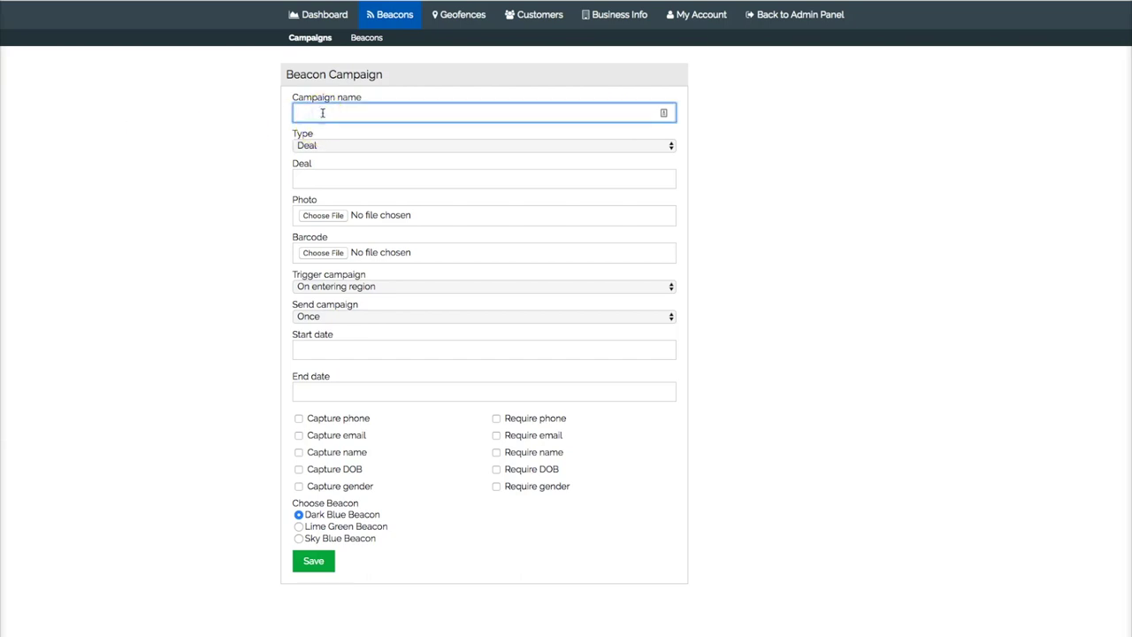
text(Blue Beacon Demo)
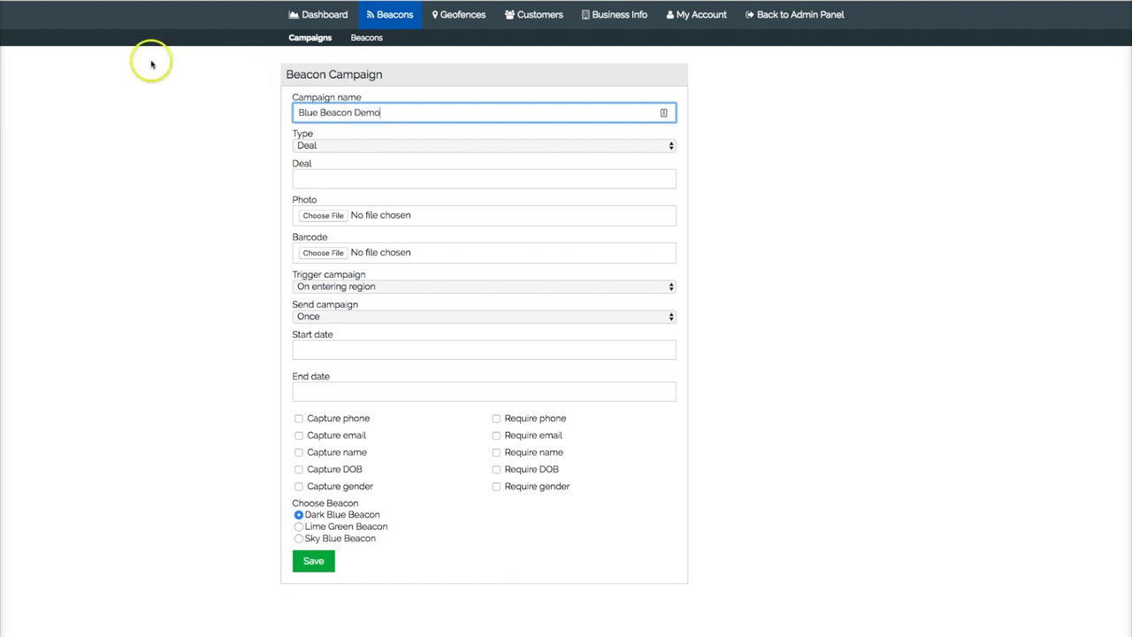
- Make the campaign type Informational and set the mobile page title to "This Is Only a Test"
click(533, 147)
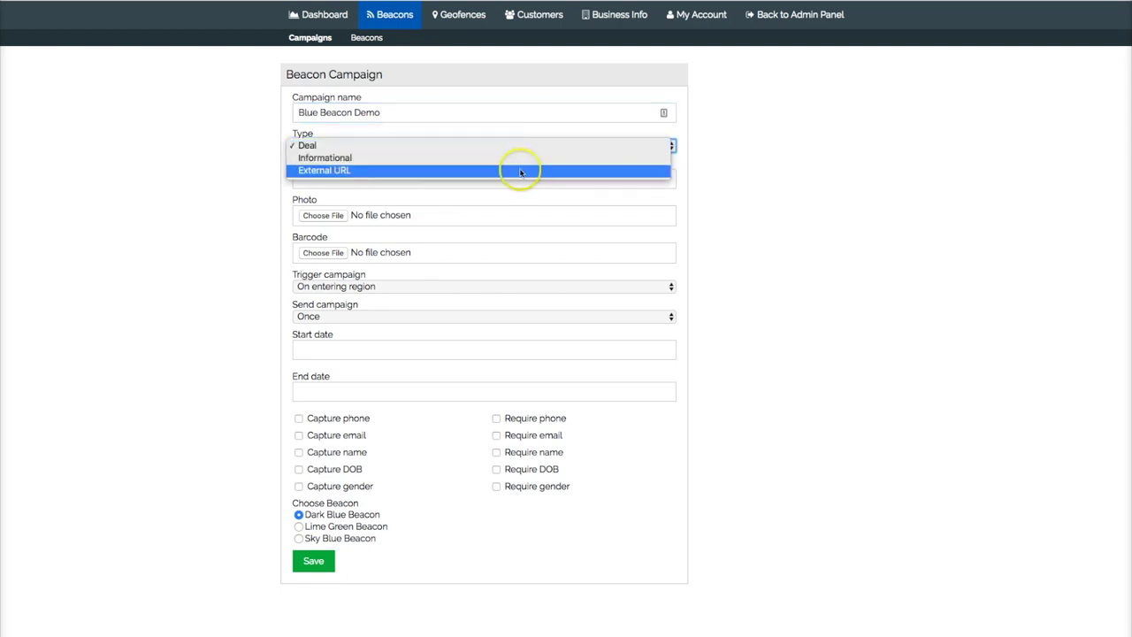
click(519, 159)
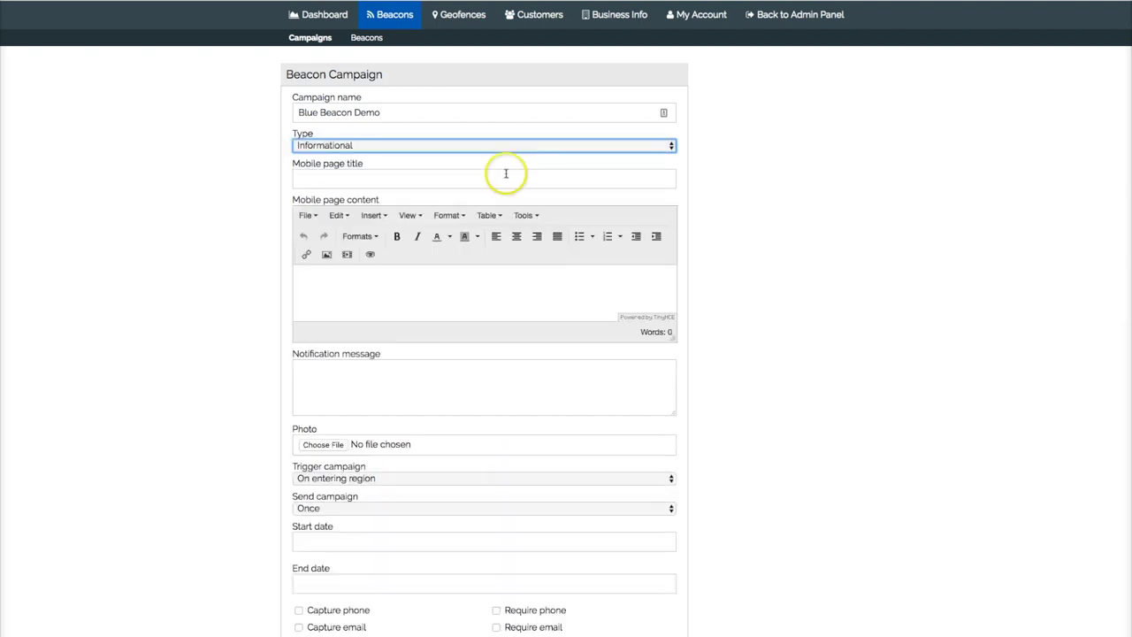
click(443, 187)
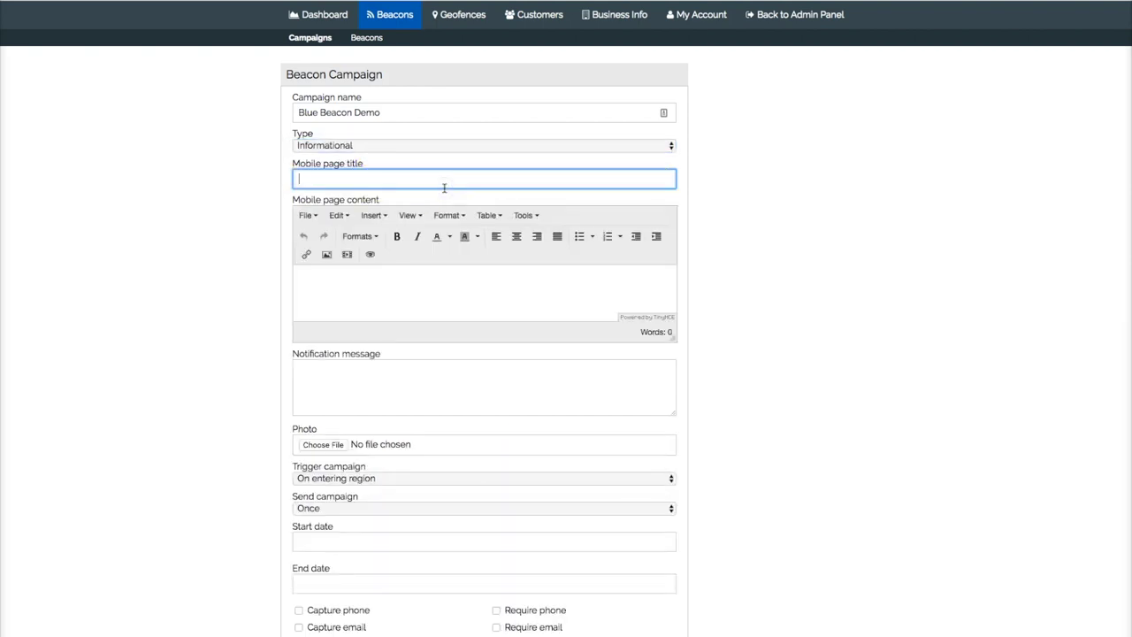
text(This Is Only a Test)
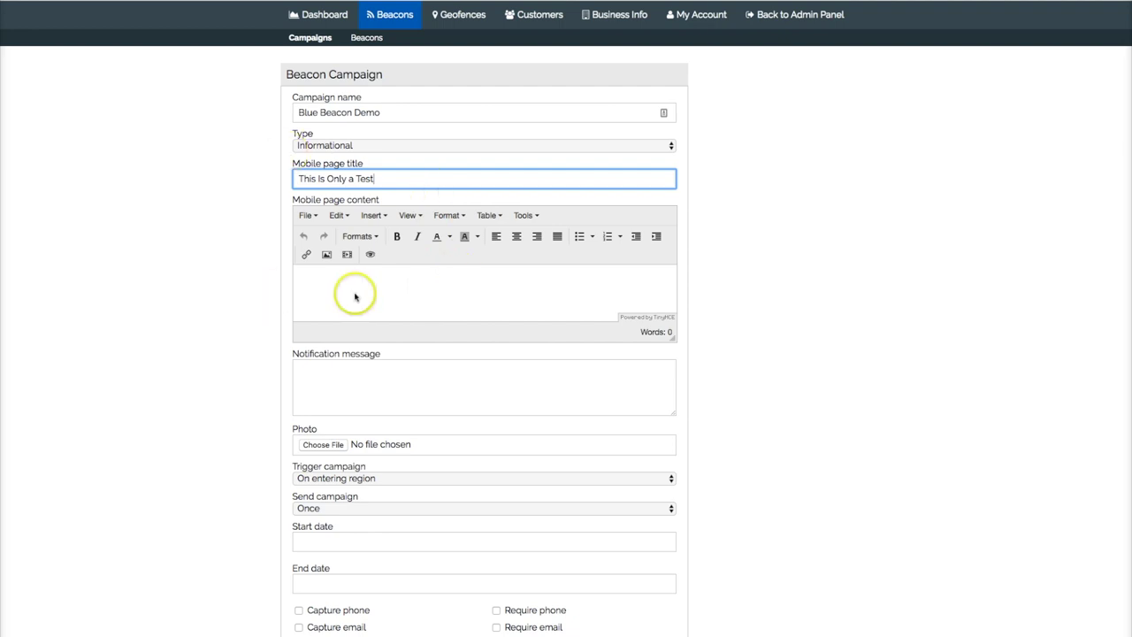
- Enter "this is just some test text to ad for demo purpose" as page content and "Check out what we just created" as notification message
click(391, 287)
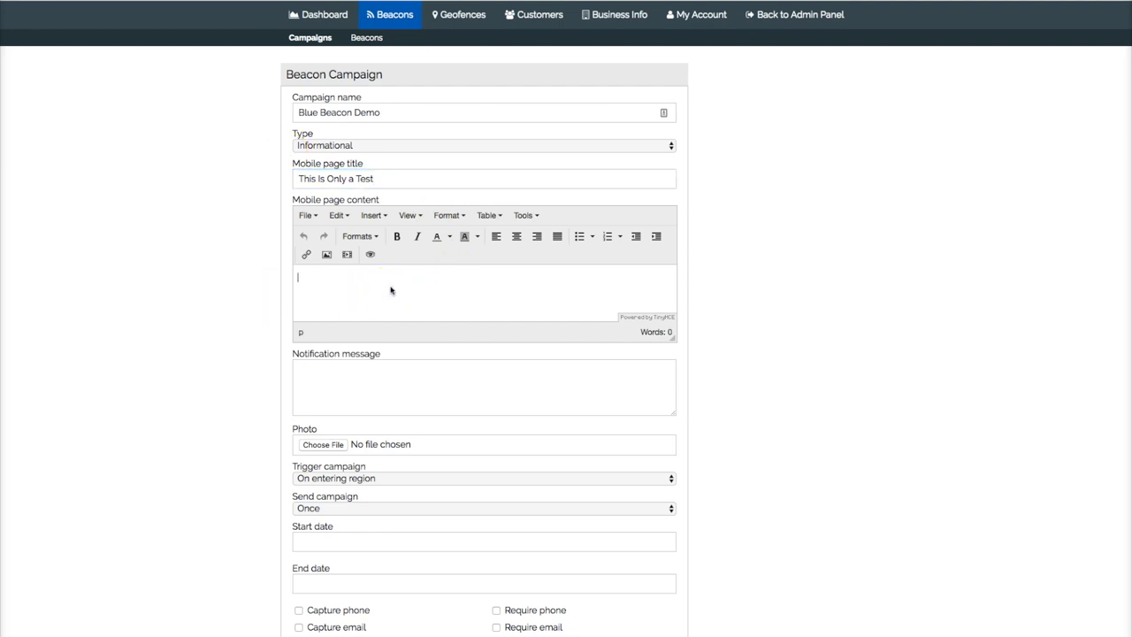
text(this is just some test text to ad for demo purpose)
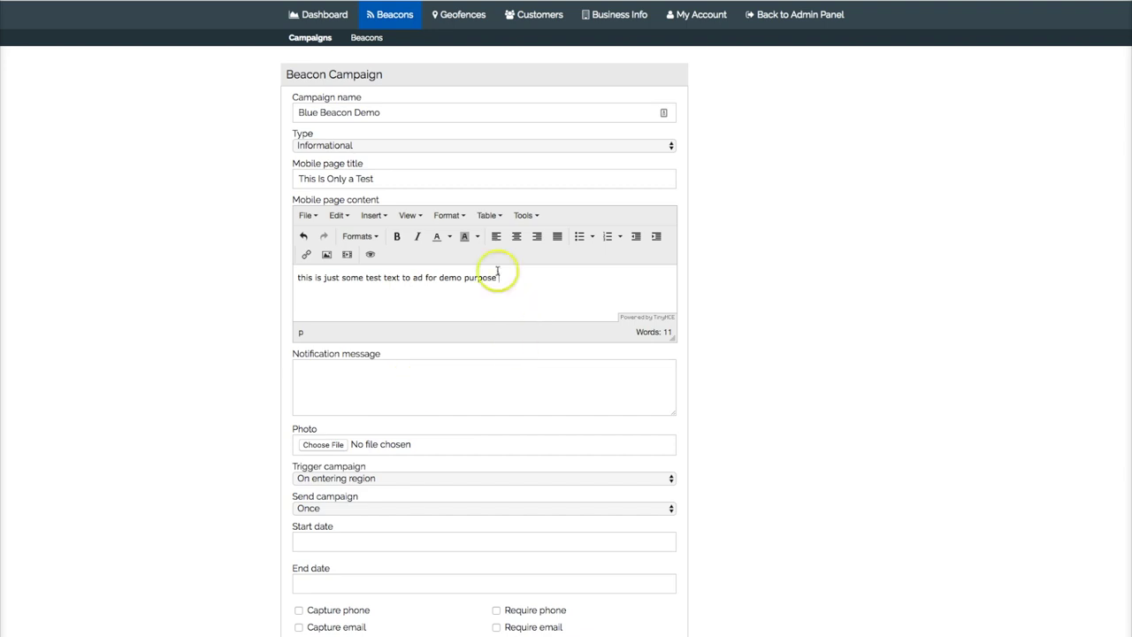
click(374, 386)
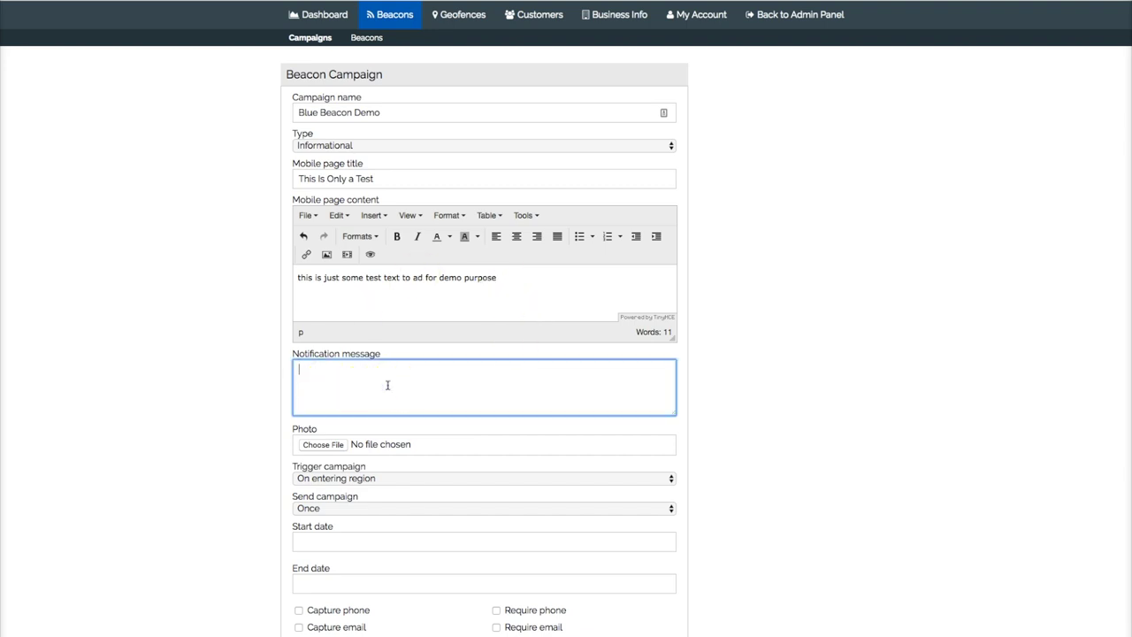
click(405, 384)
text(Check out what we just created)
- Attach the image print-ads-06.jpg as the campaign's photo
scroll(581, 430, down, 2)
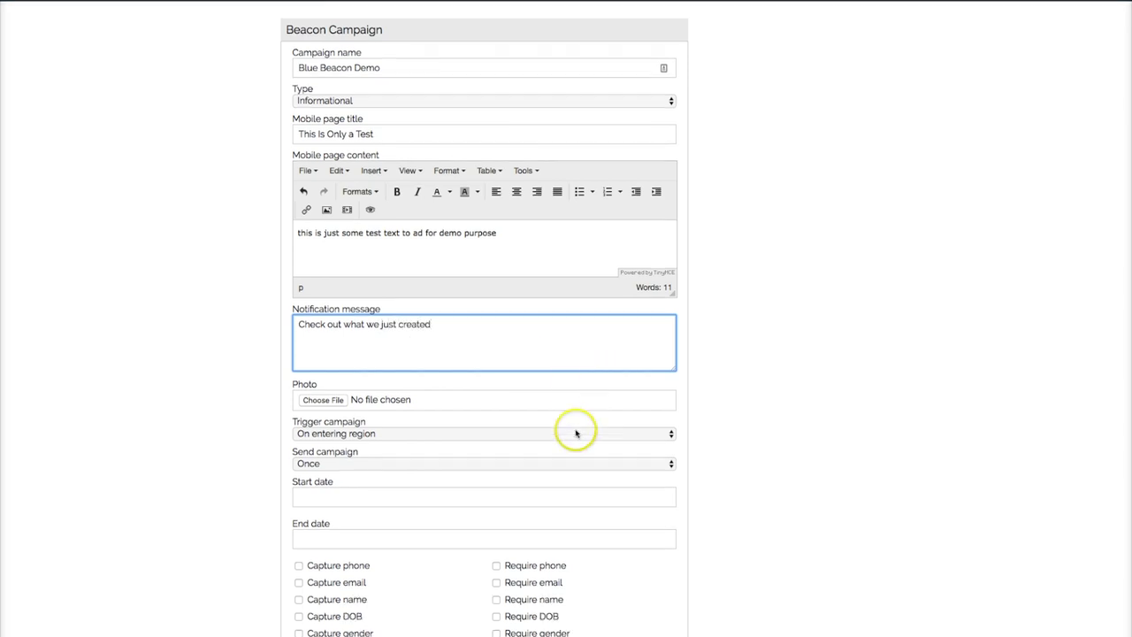
click(324, 363)
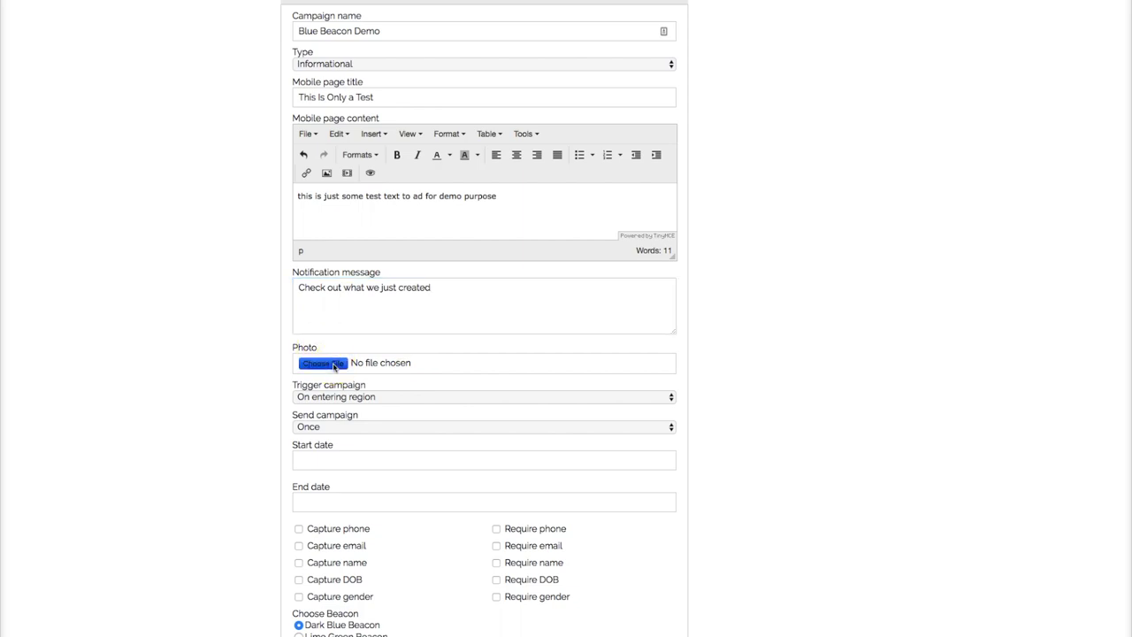
click(334, 365)
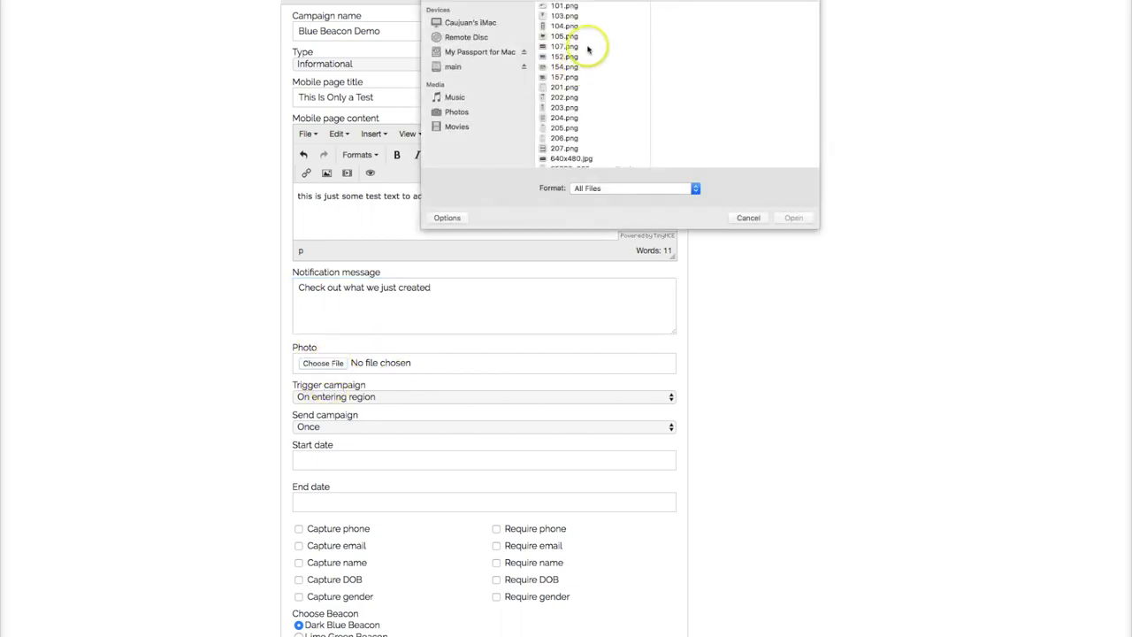
click(586, 46)
scroll(583, 76, down, 10)
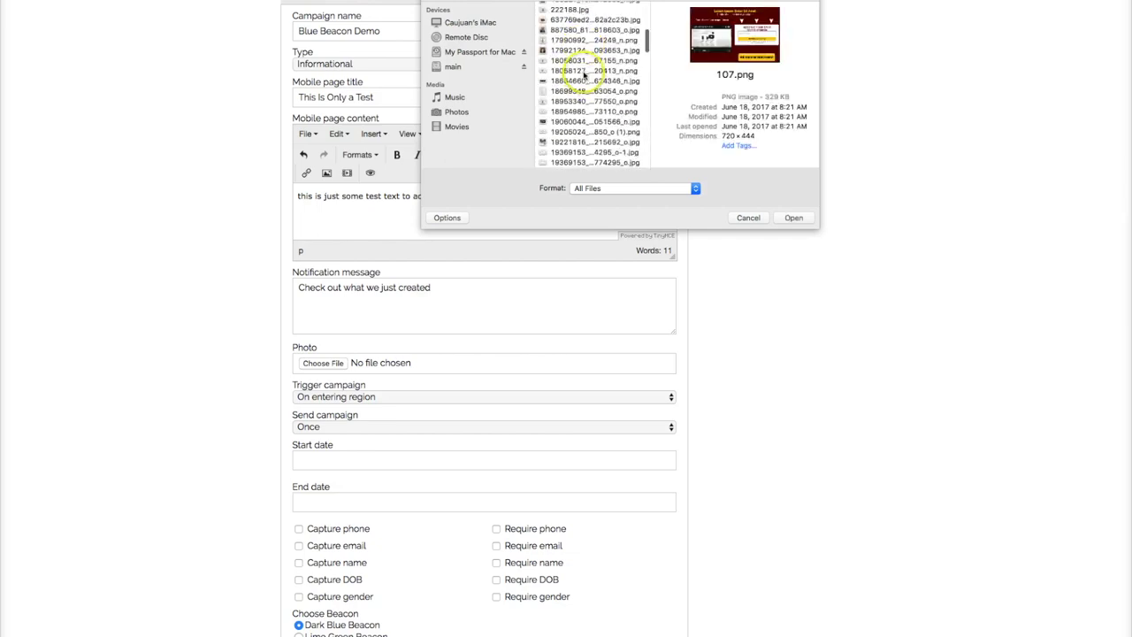
scroll(585, 97, down, 5)
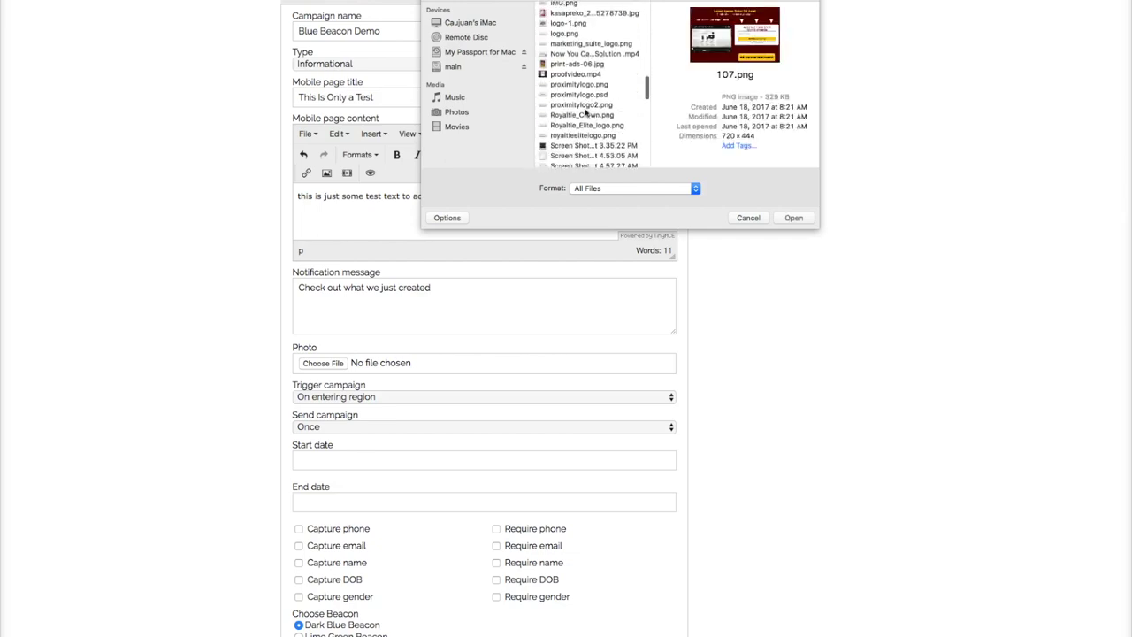
click(587, 76)
click(793, 217)
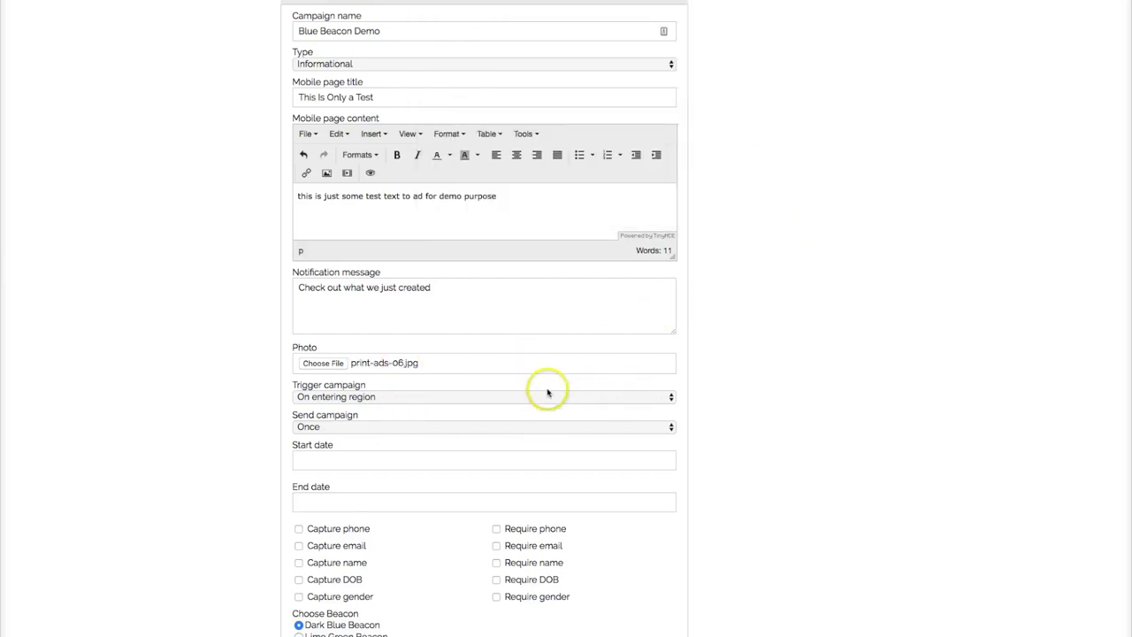
scroll(530, 390, down, 1)
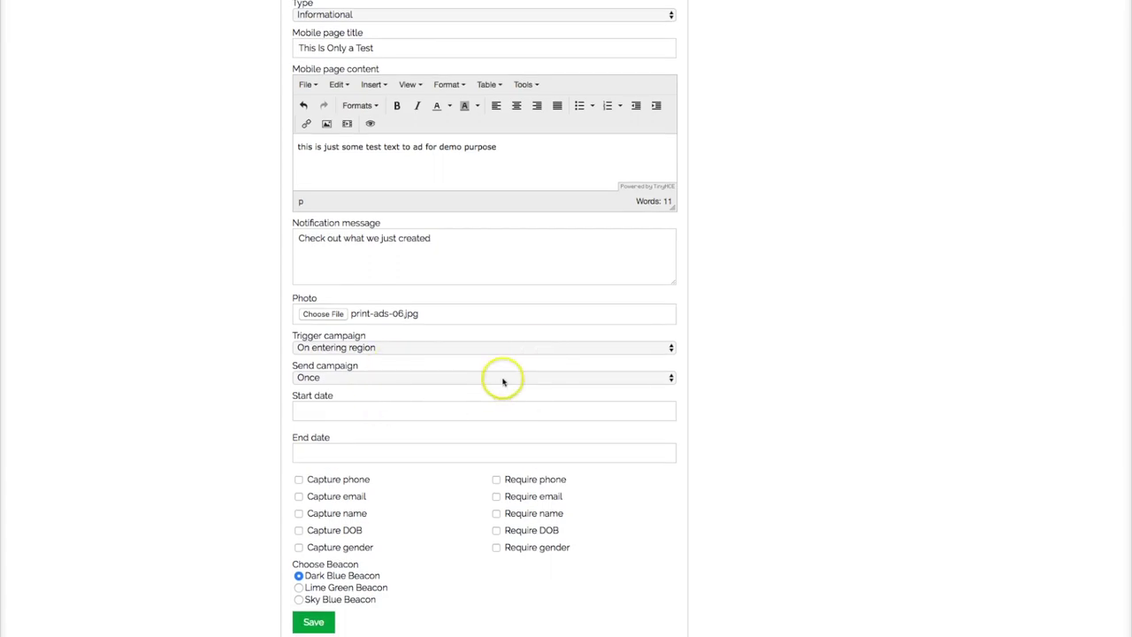
- Set the campaign's start date to 07/04/2017 and its end date to 07/04/2018
scroll(497, 382, down, 1)
click(492, 379)
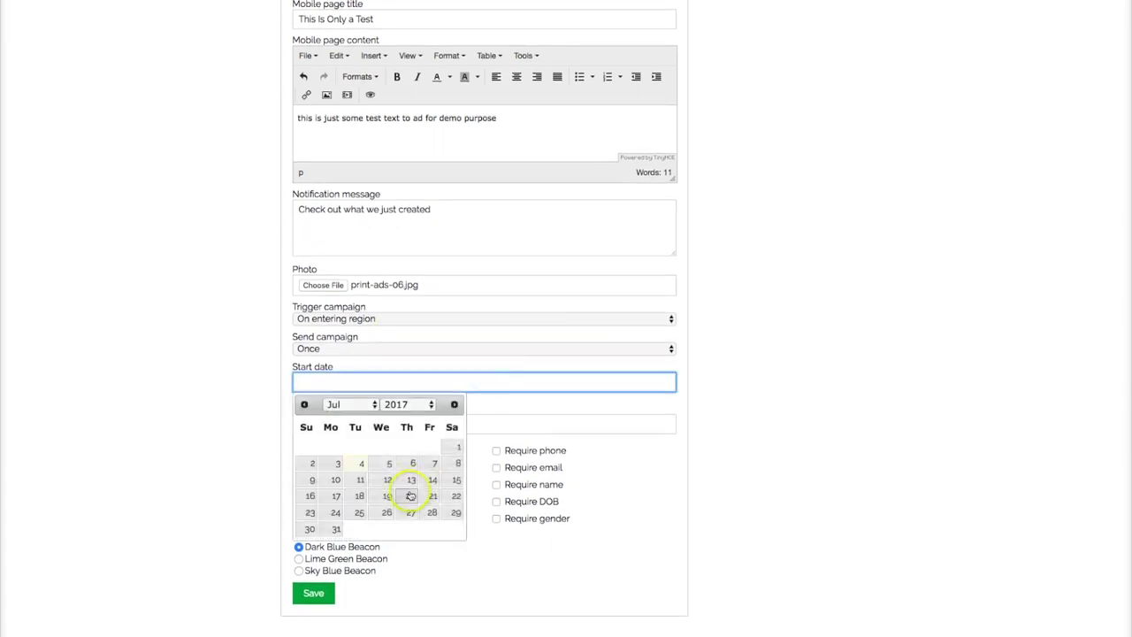
click(360, 464)
click(533, 421)
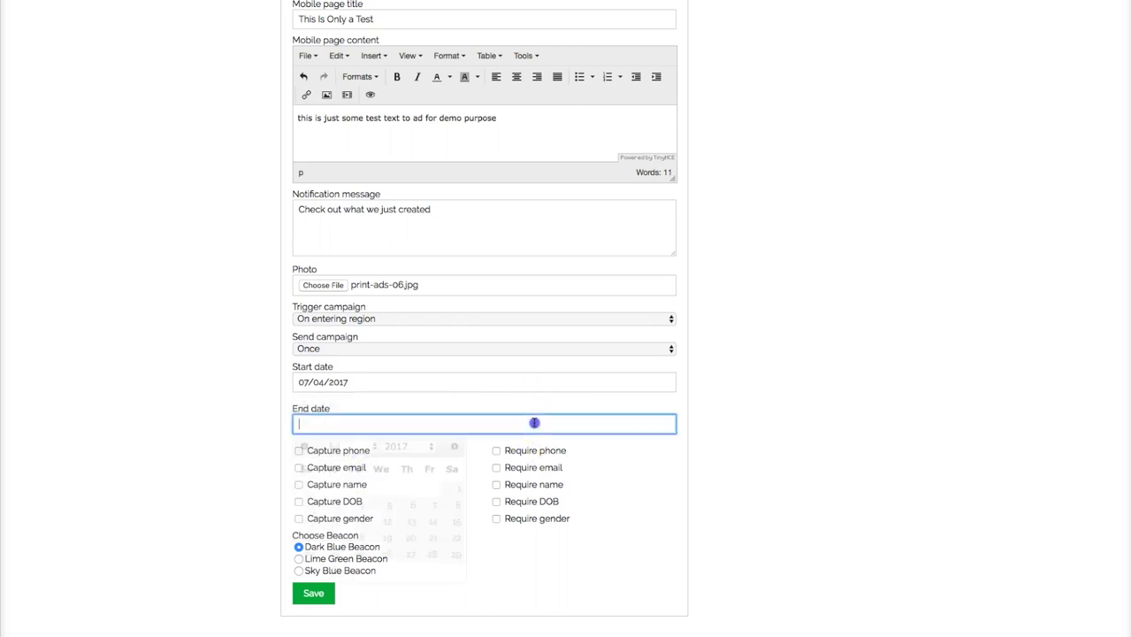
click(430, 452)
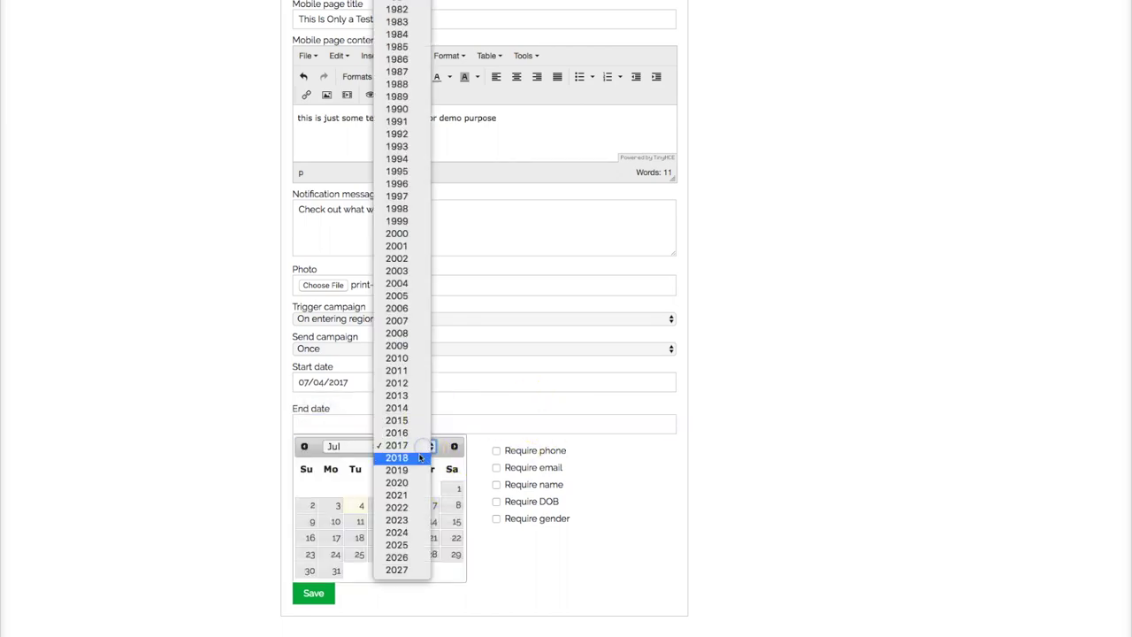
click(420, 457)
click(388, 492)
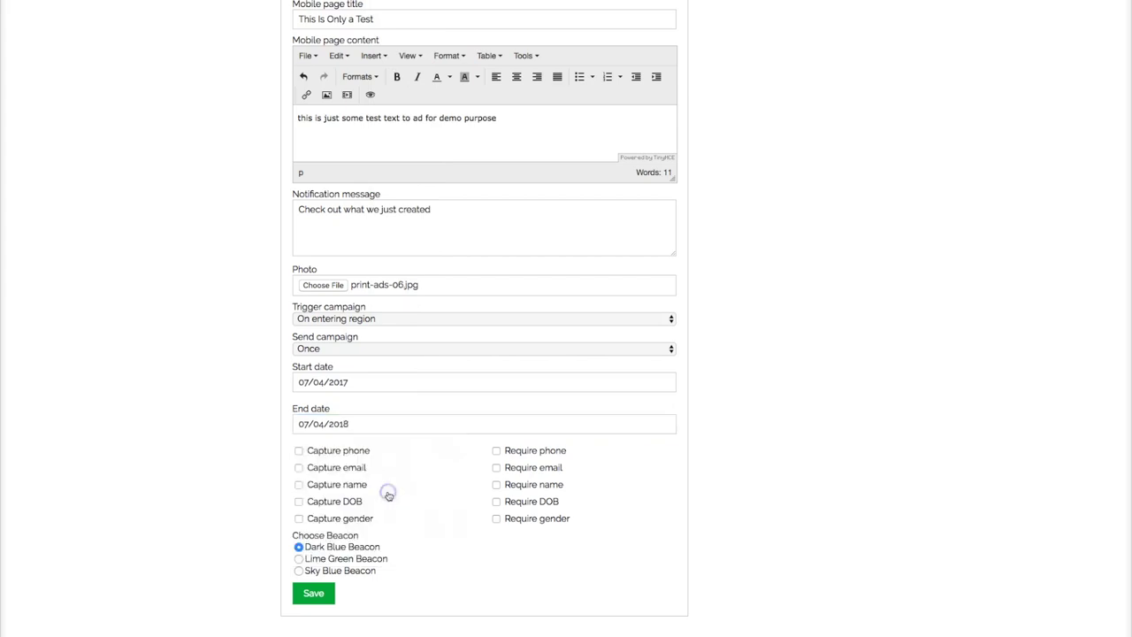
- Assign the campaign to the Dark Blue Beacon and save it
click(299, 559)
click(299, 570)
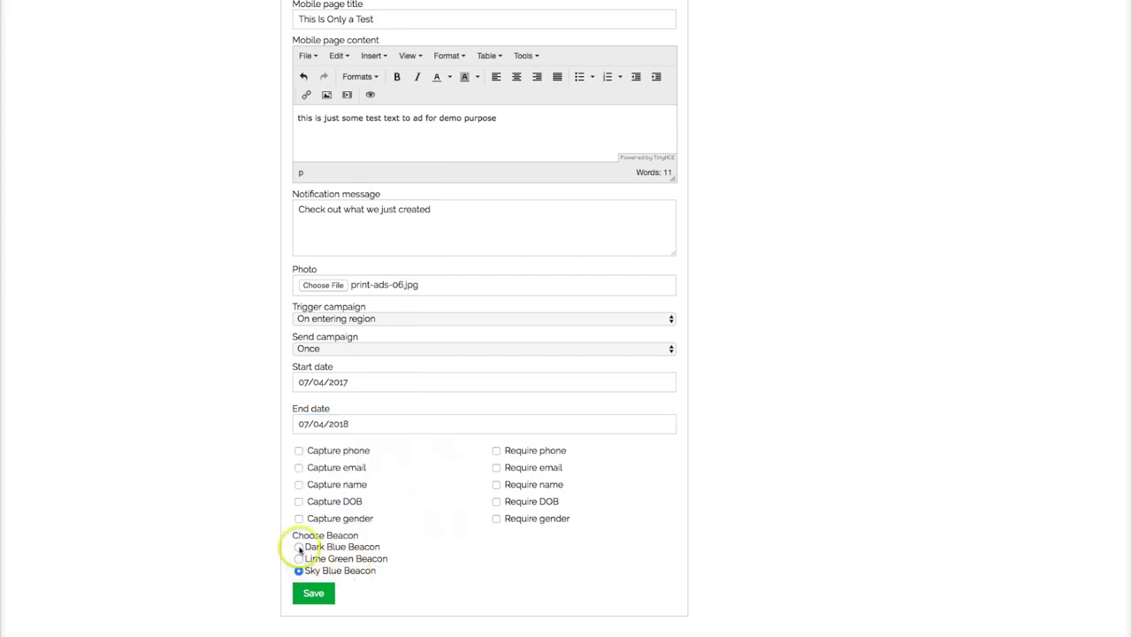
click(299, 547)
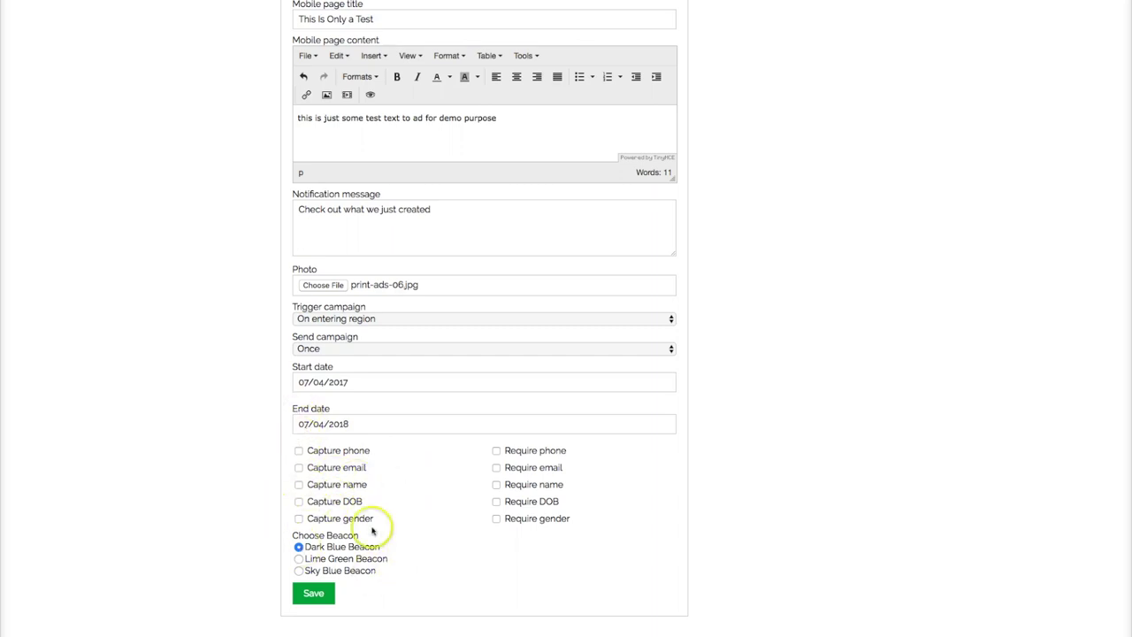
click(314, 594)
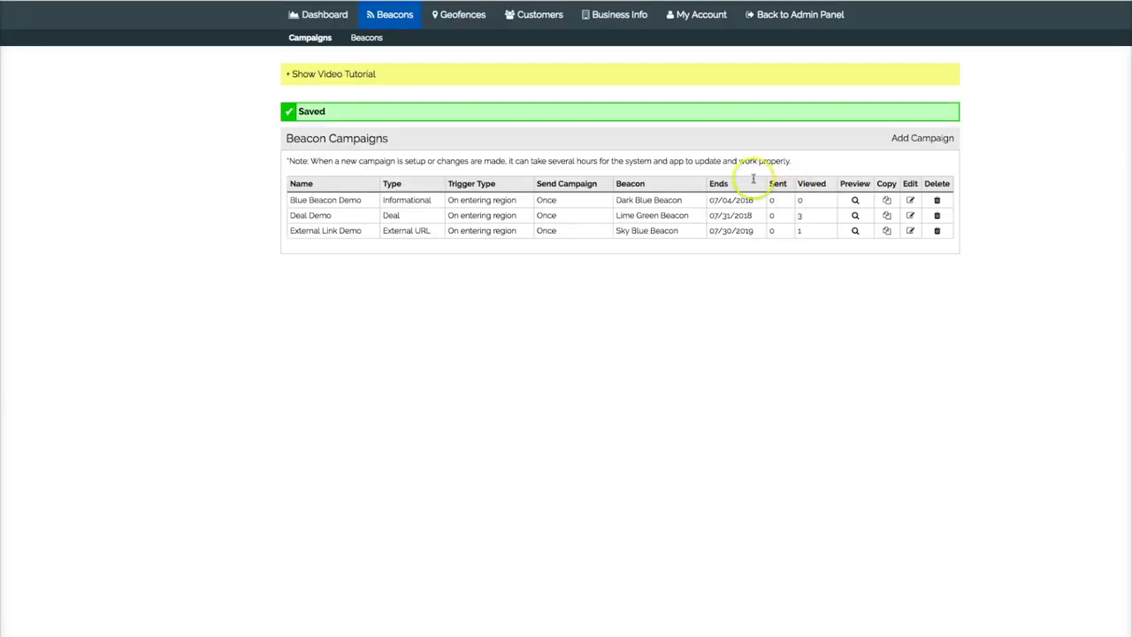
- Preview the mobile page of the Blue Beacon Demo campaign, and return to the campaign list
click(855, 201)
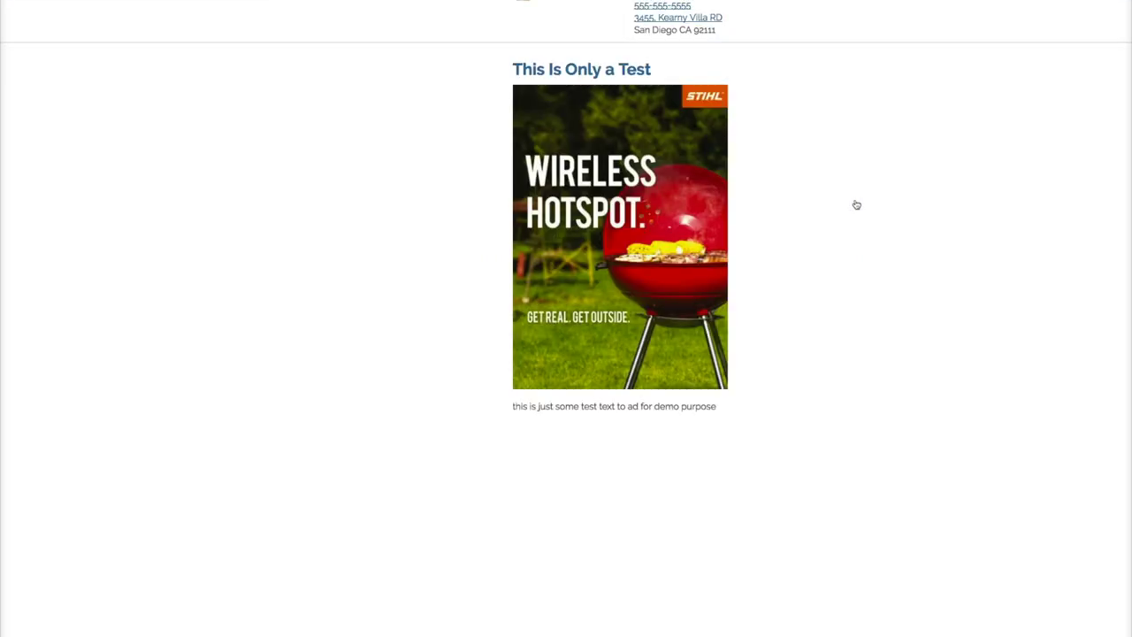
key(ctrl+w)
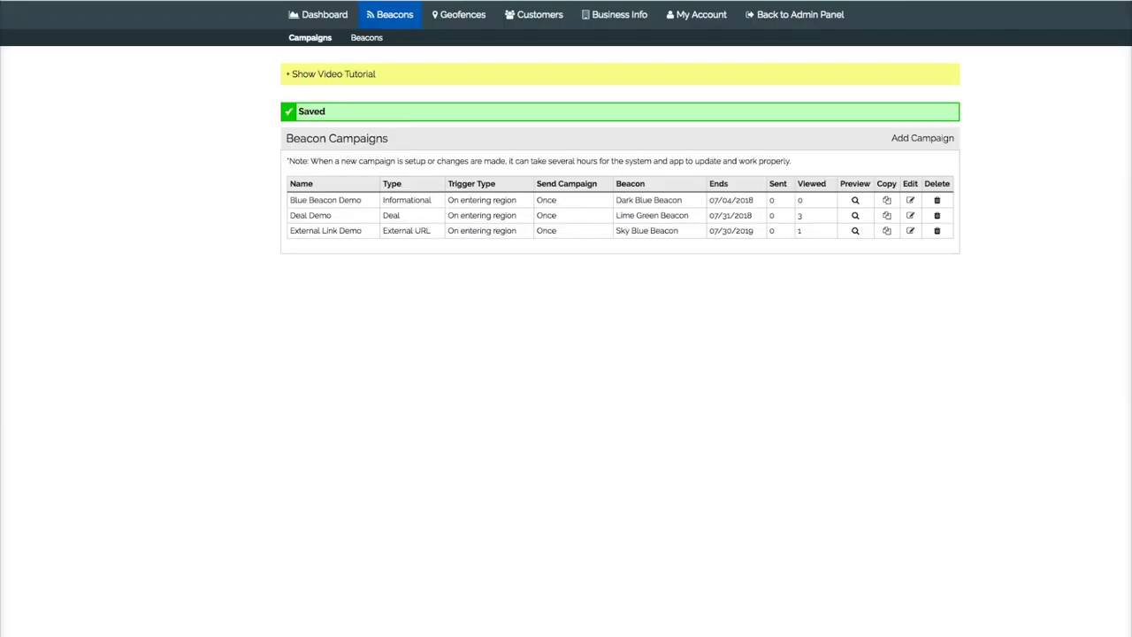